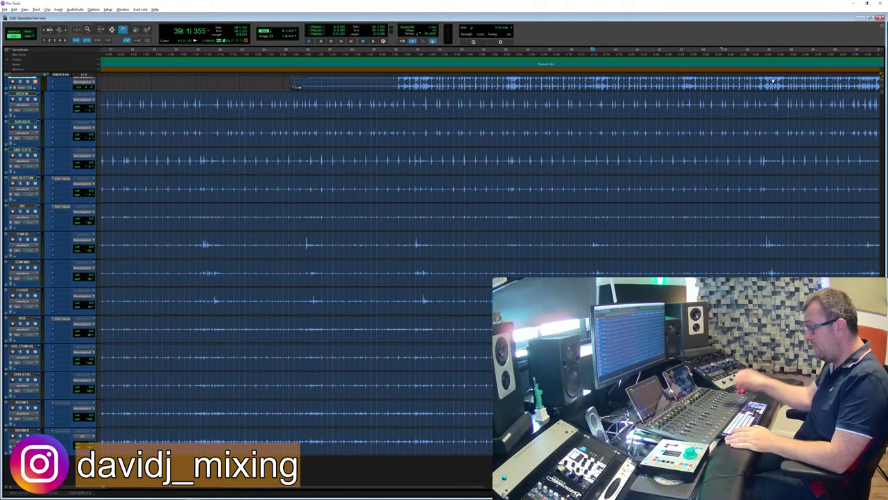
Switch to OBS to check the stream preview and live chat, and return to Pro Tools
key(alt+Tab)
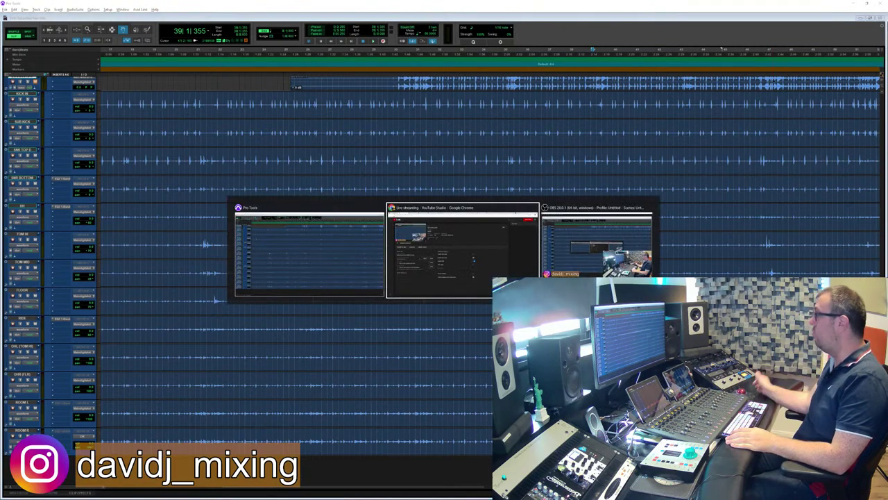
key(Tab)
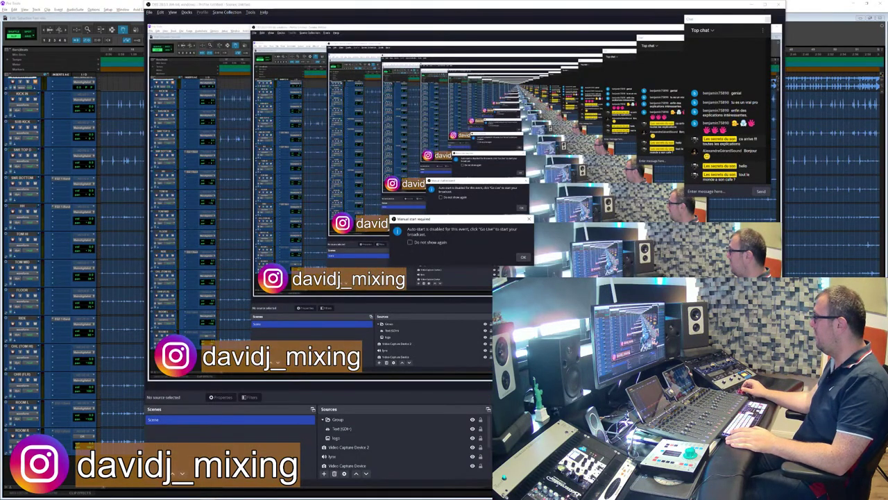
key(alt+Tab)
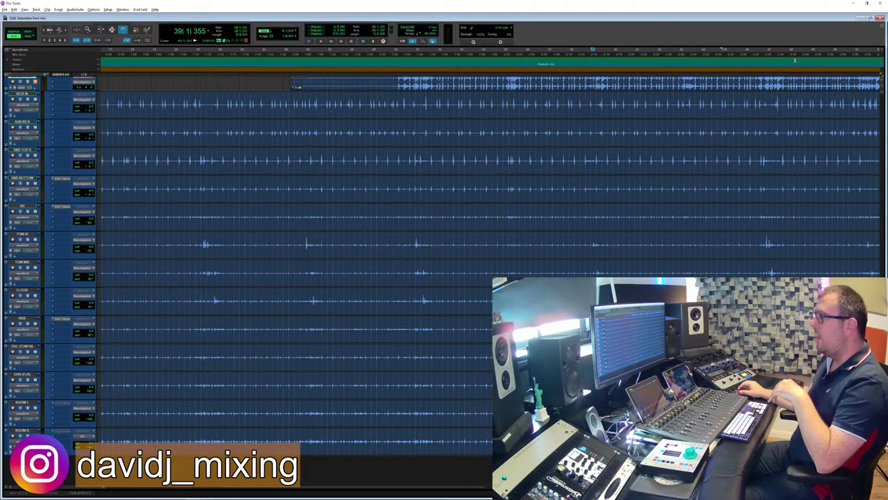
Look over the session's tracks, from the lead and backing vocals down through guitars, piano, brass, bass and drums
scroll(496, 189, up, 5)
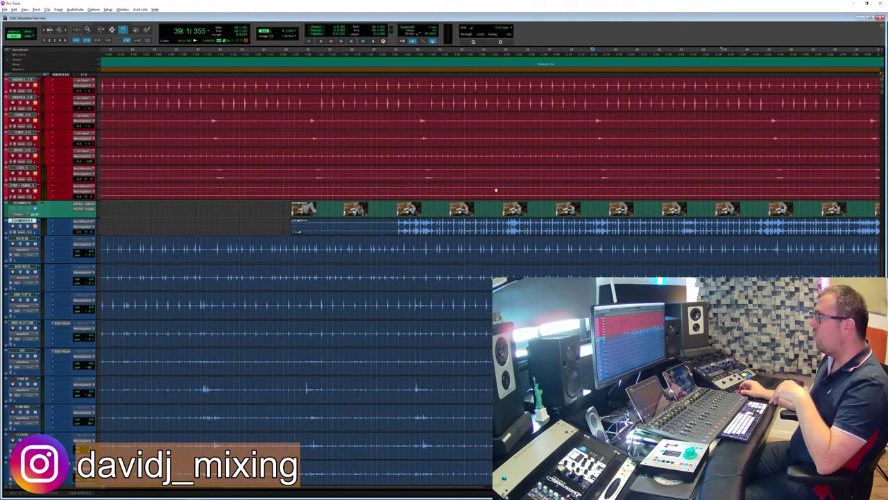
scroll(496, 189, up, 10)
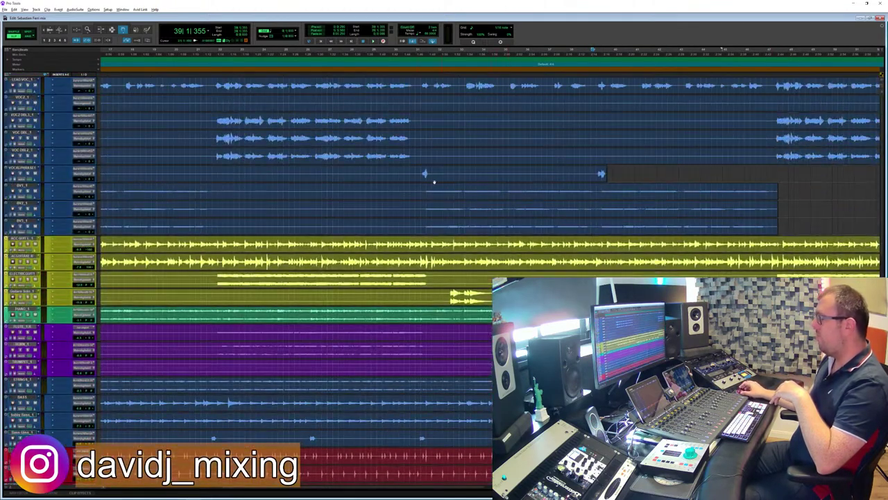
scroll(468, 184, down, 6)
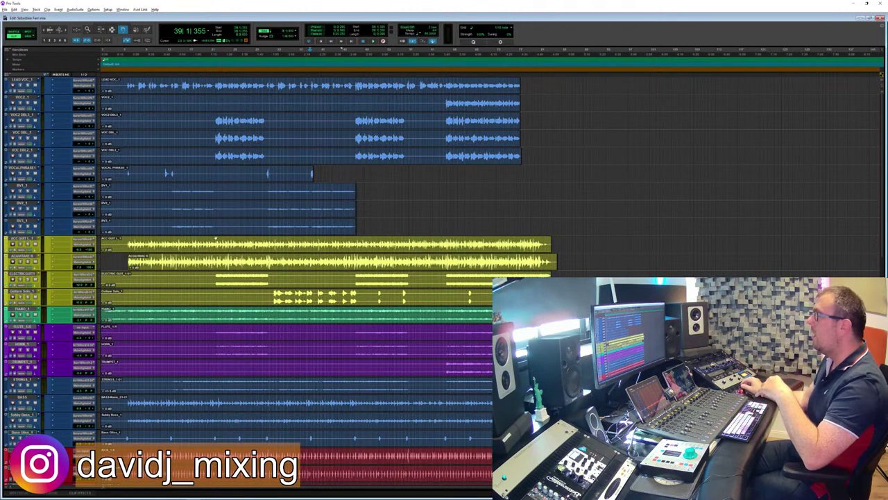
scroll(209, 294, down, 4)
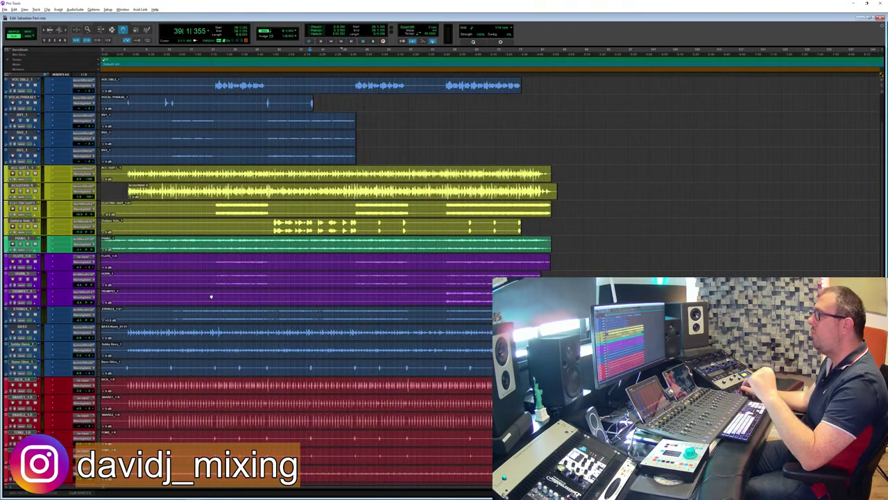
scroll(210, 294, down, 1)
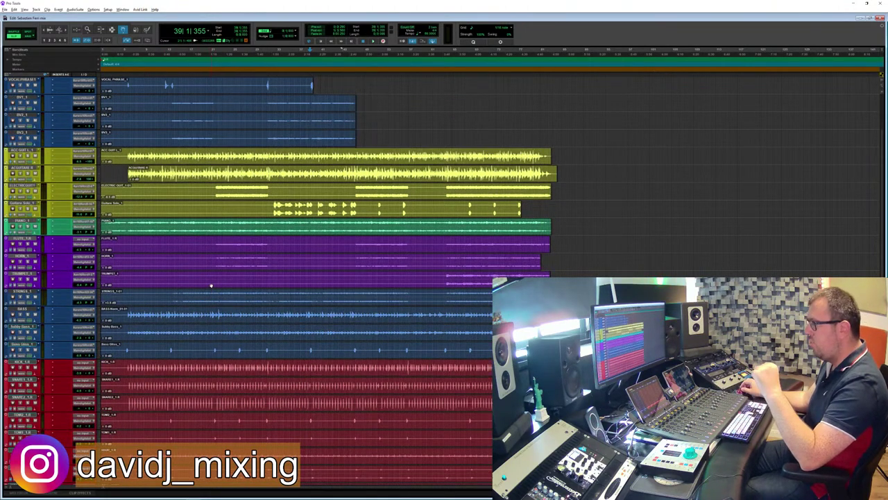
scroll(210, 288, down, 1)
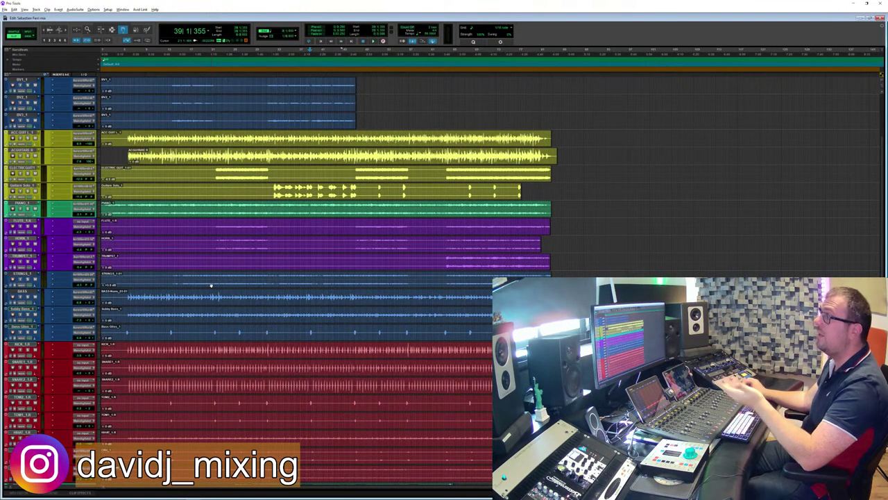
scroll(211, 285, up, 5)
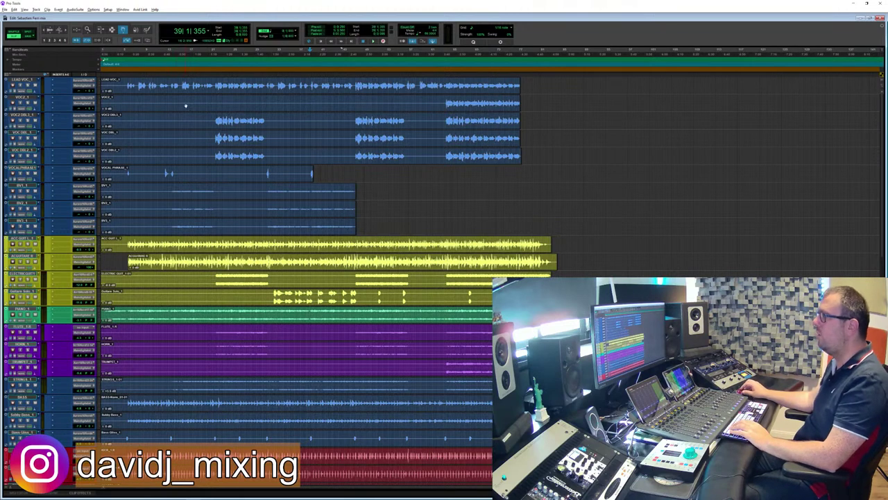
Play back the song from about bar 13 in the verse and from about bar 25 in the chorus
click(171, 58)
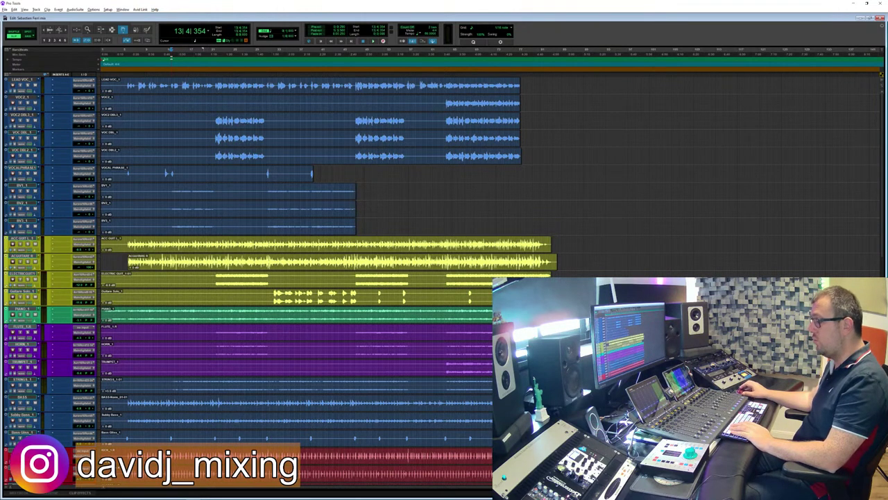
key(space)
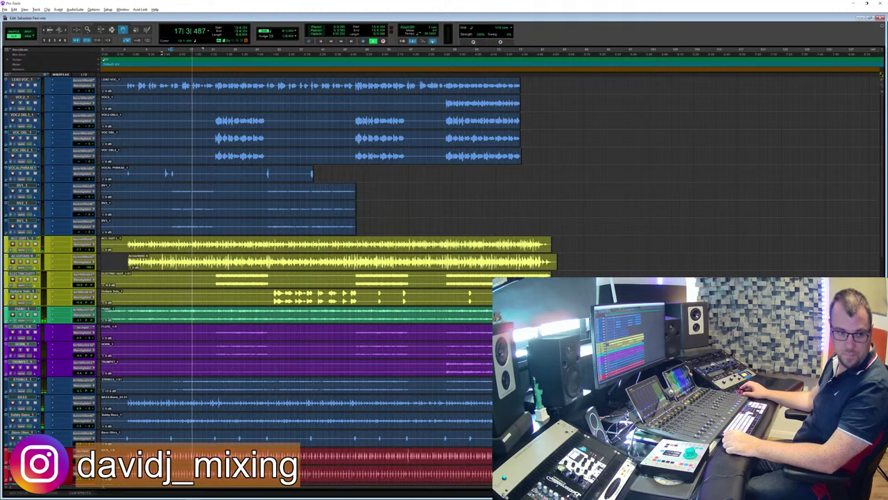
click(235, 52)
key(space)
key(space)
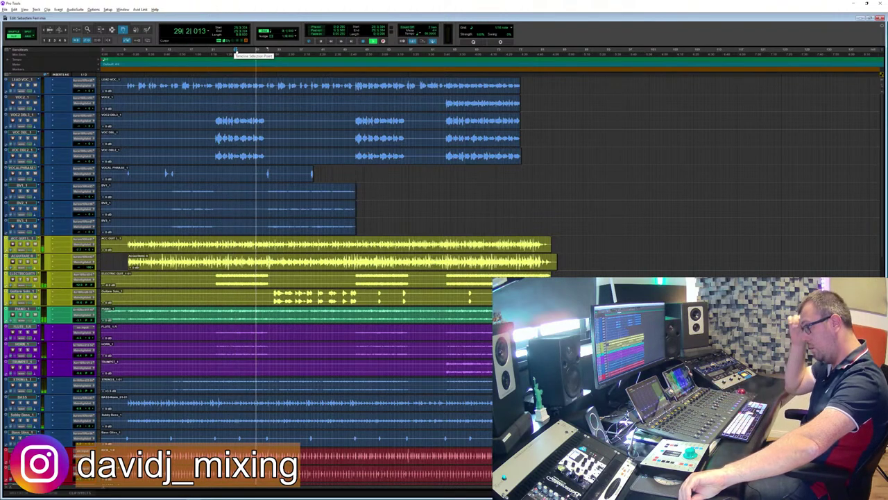
key(space)
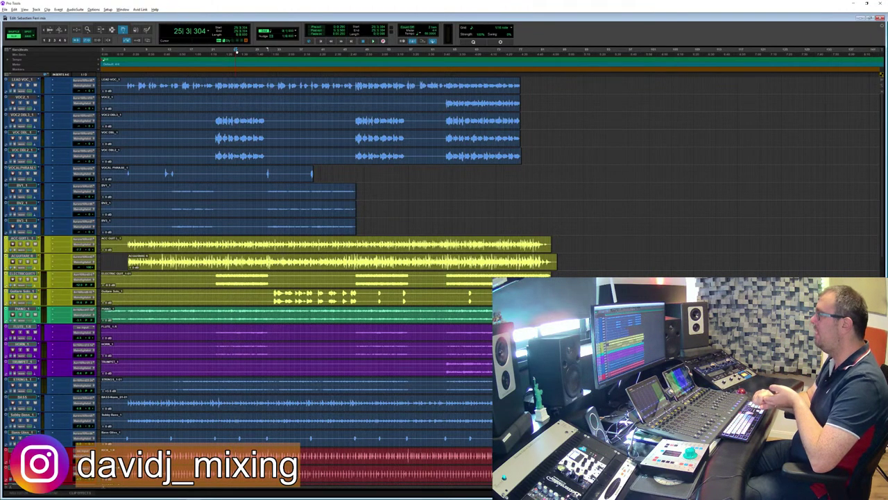
Replay the chorus from bar 25 and stop playback
click(236, 52)
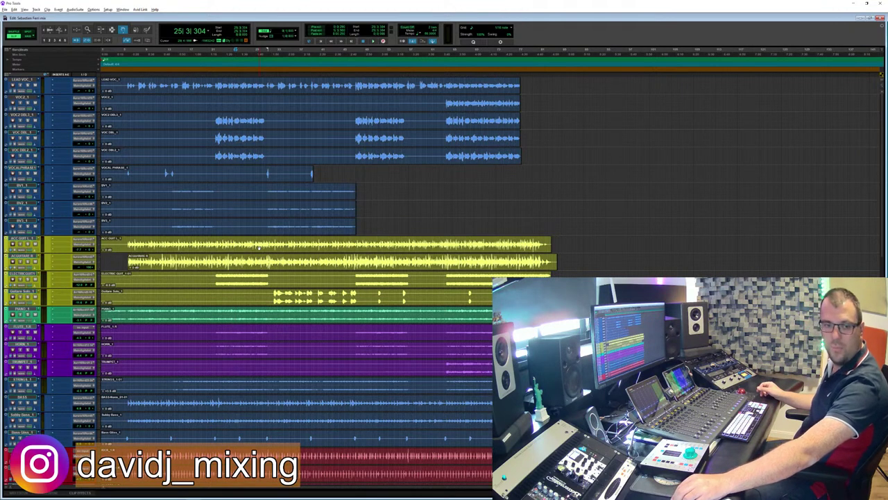
key(space)
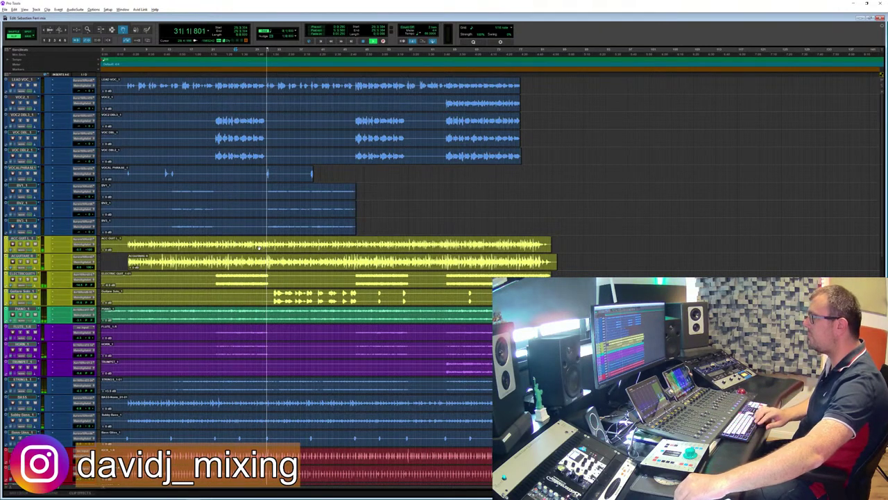
key(space)
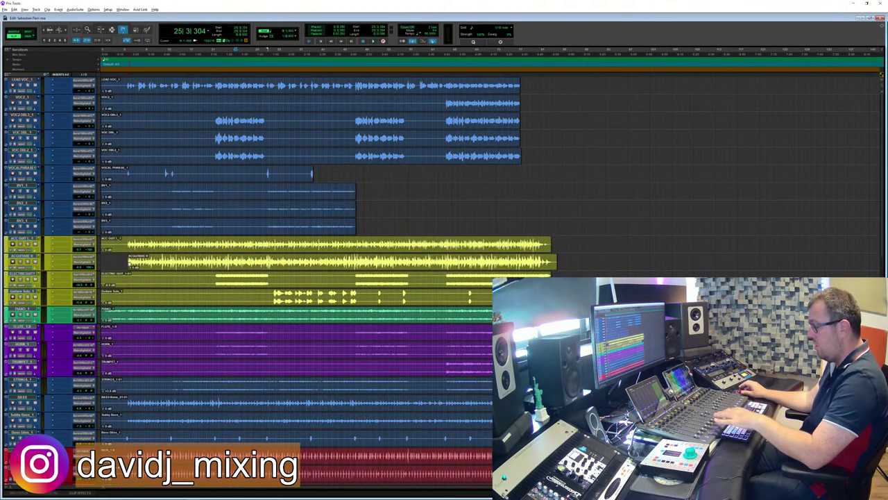
click(129, 263)
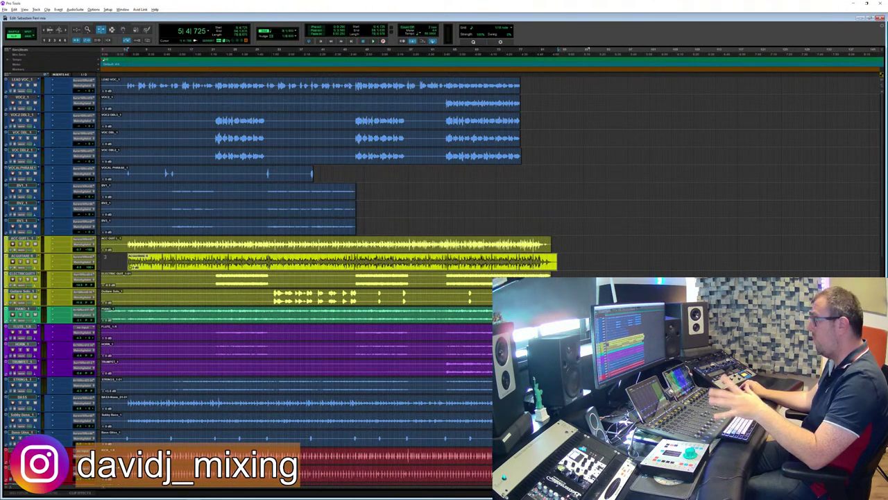
key(F6)
click(114, 255)
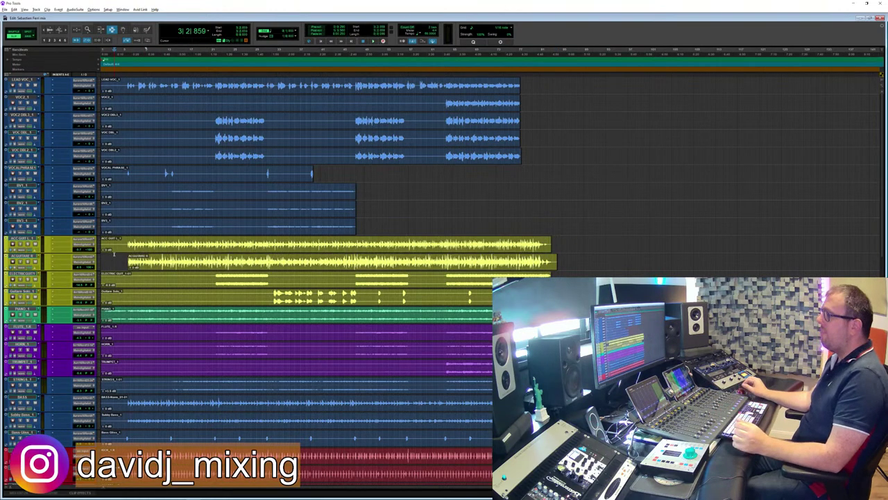
Look through the instrument tracks down to the drum video and the acoustic drum microphone tracks, from KICK IN to the room mics
scroll(114, 256, down, 2)
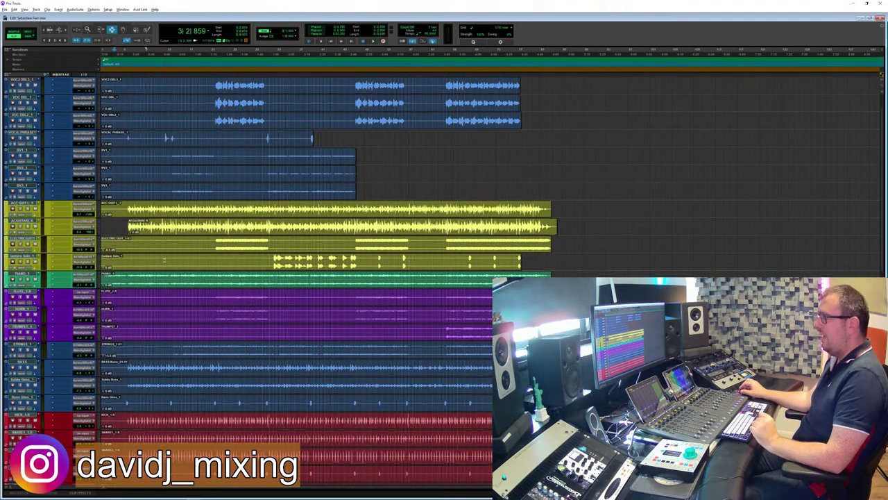
scroll(163, 260, down, 2)
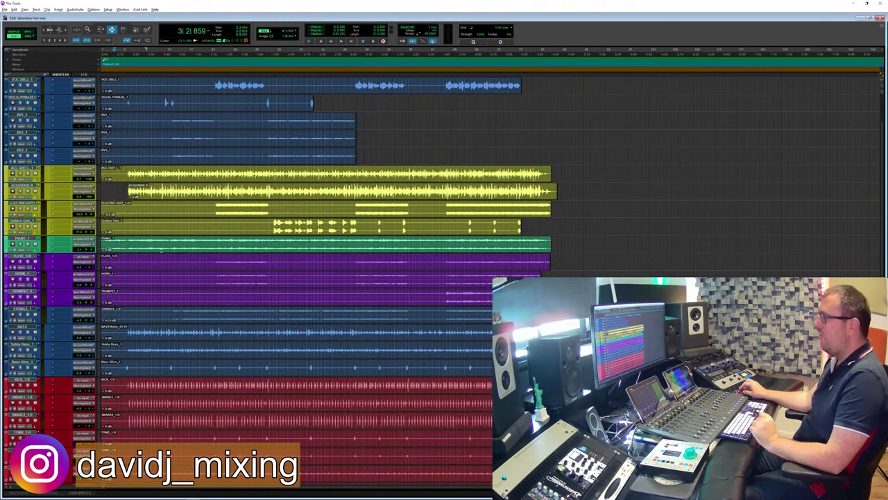
scroll(159, 244, down, 1)
scroll(163, 242, down, 2)
scroll(173, 241, up, 1)
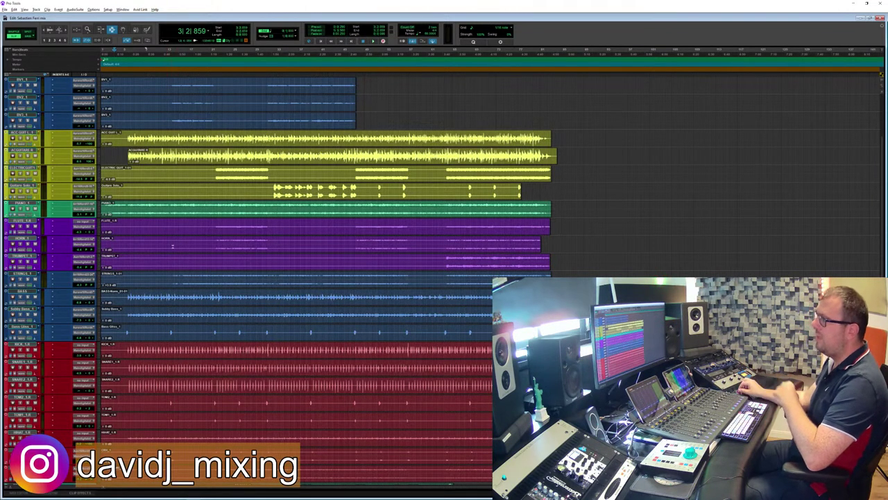
scroll(247, 266, down, 5)
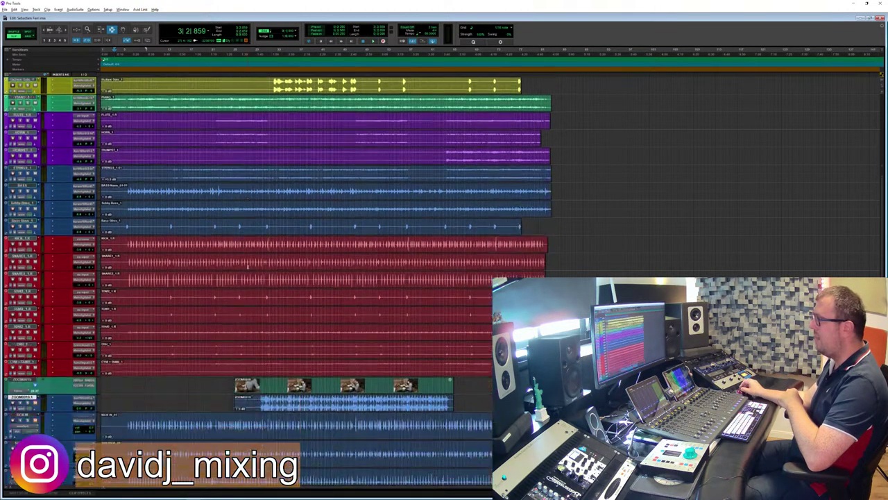
scroll(248, 266, down, 10)
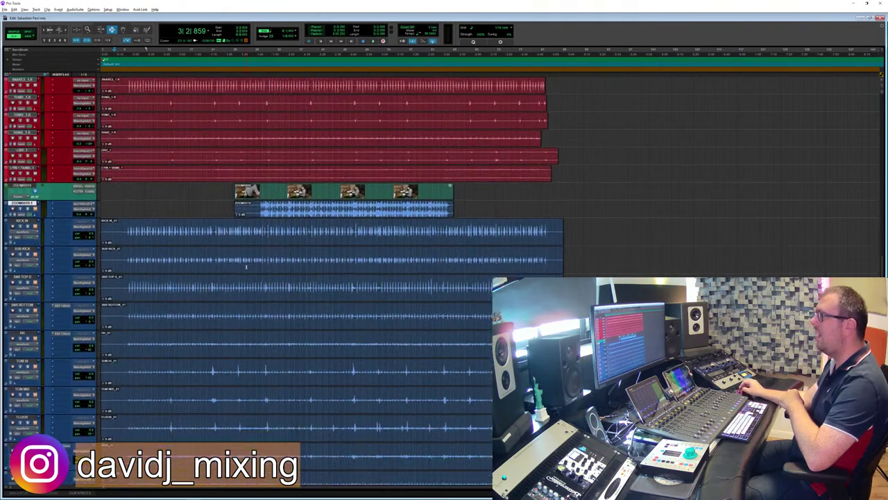
scroll(246, 266, down, 6)
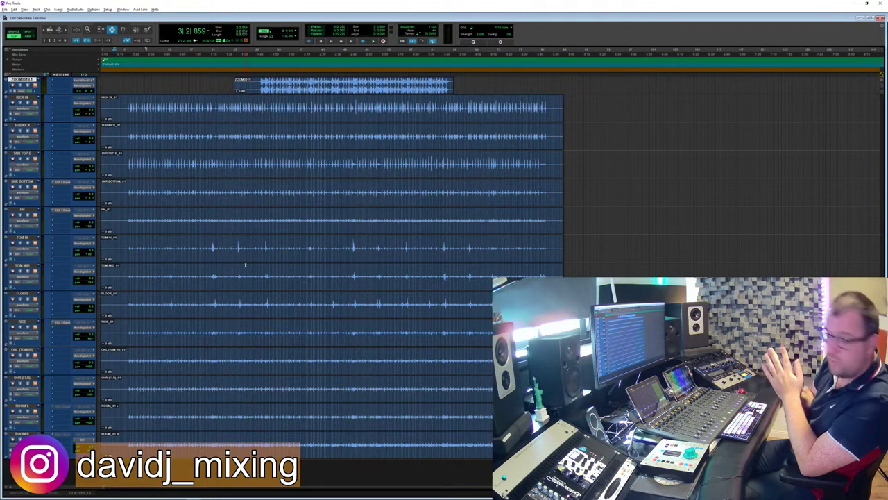
Switch to OBS to read the viewers' live chat messages, and return to the Pro Tools session
key(alt+Tab)
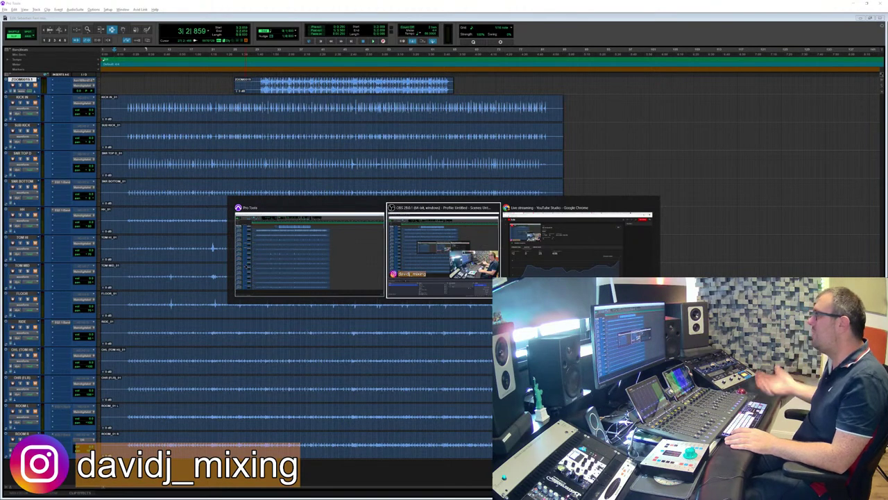
key(alt+Tab)
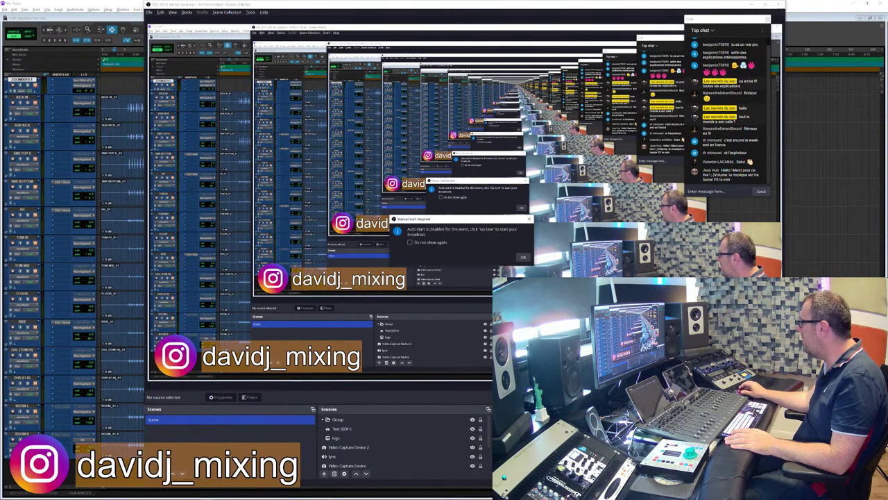
key(alt+Tab)
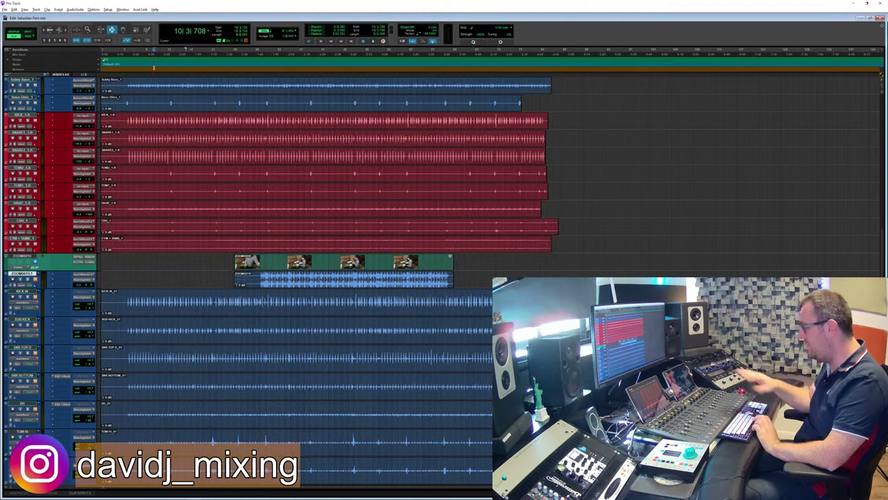
Play the session from bar 10 and set the playback position to bar 30, where the drum video's audio starts
key(space)
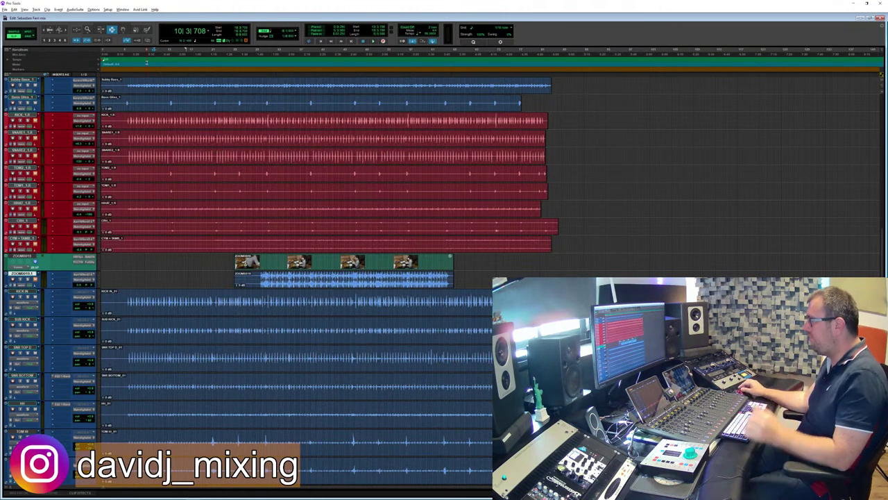
scroll(147, 179, down, 3)
scroll(147, 179, down, 2)
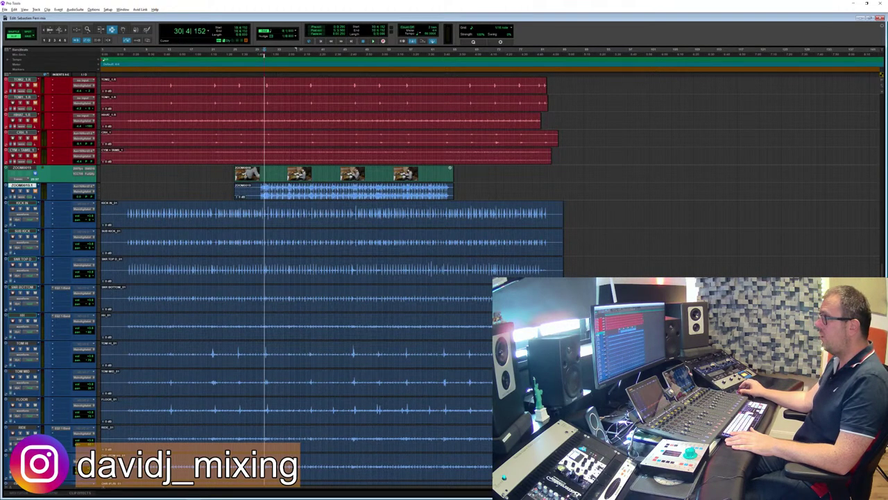
click(261, 54)
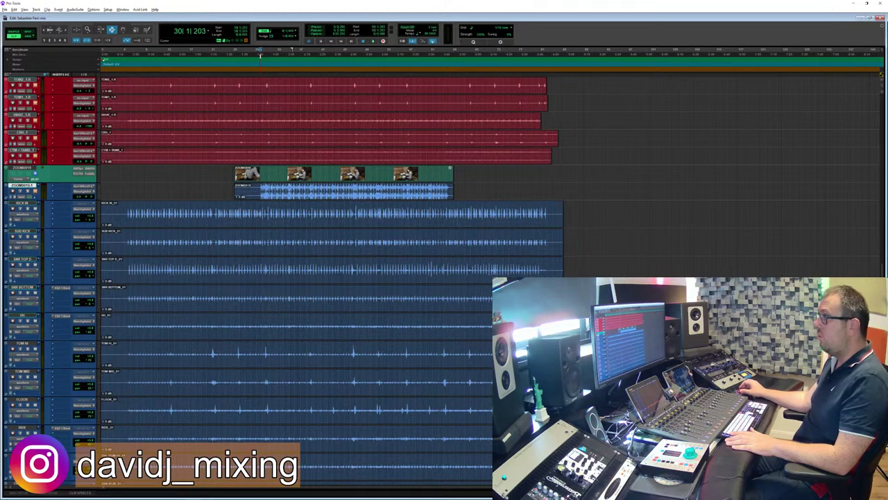
Show the drum recording in the video window, enlarge it to cover most of the timeline and start playback
key(ctrl+9)
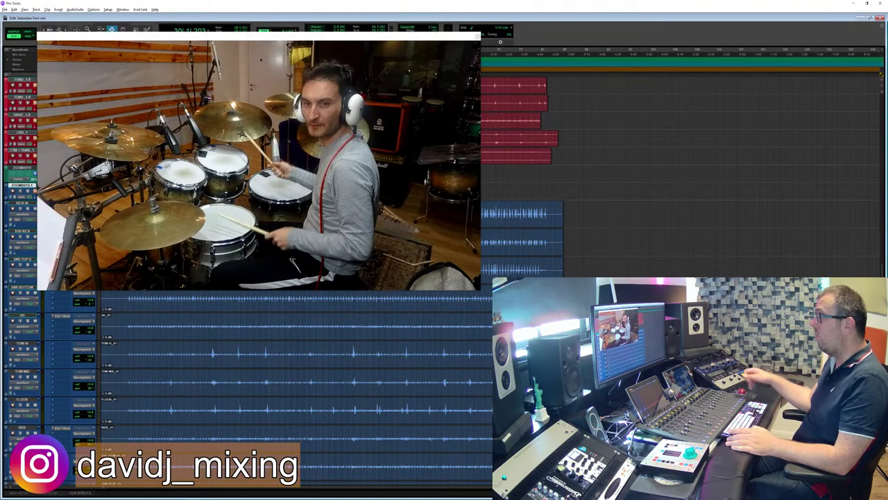
drag(248, 32, 248, 28)
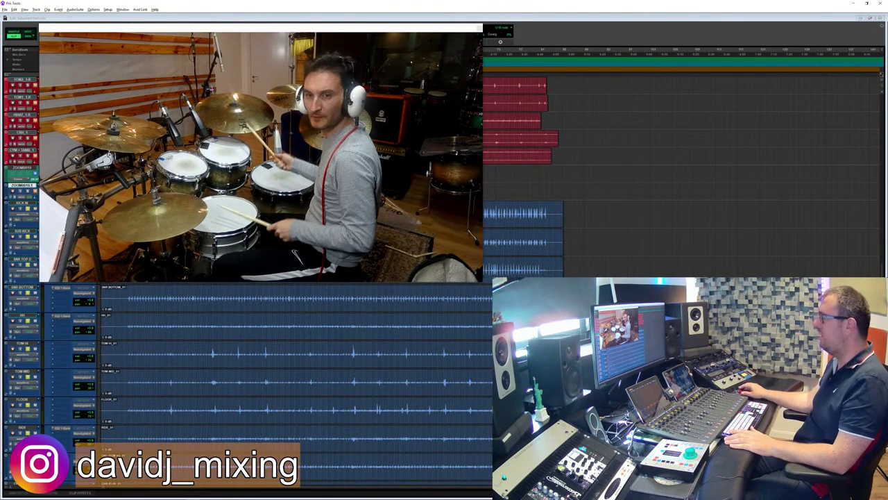
drag(483, 282, 627, 362)
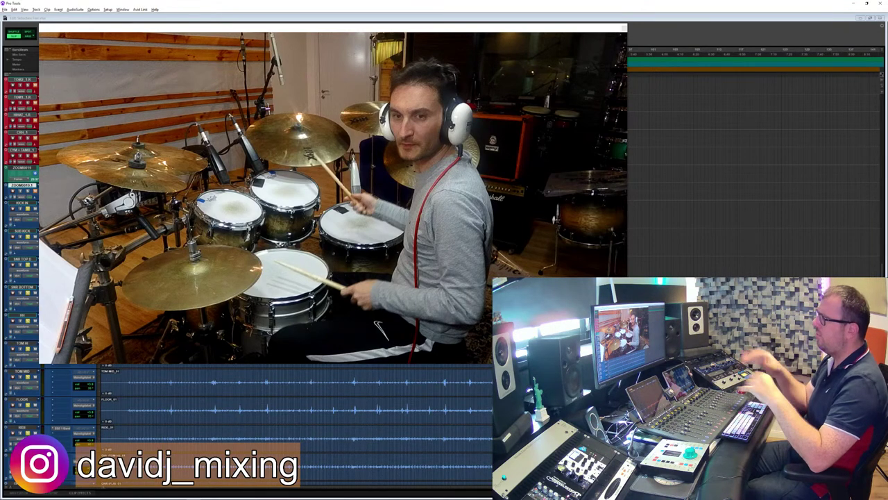
key(space)
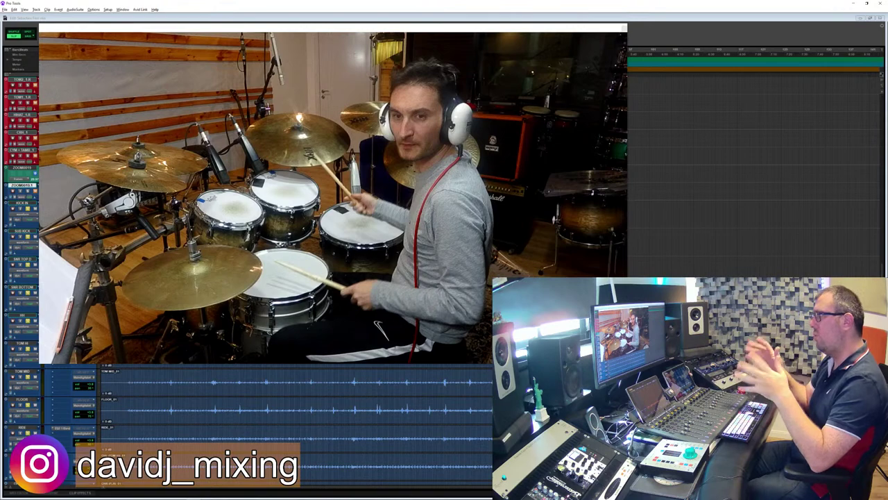